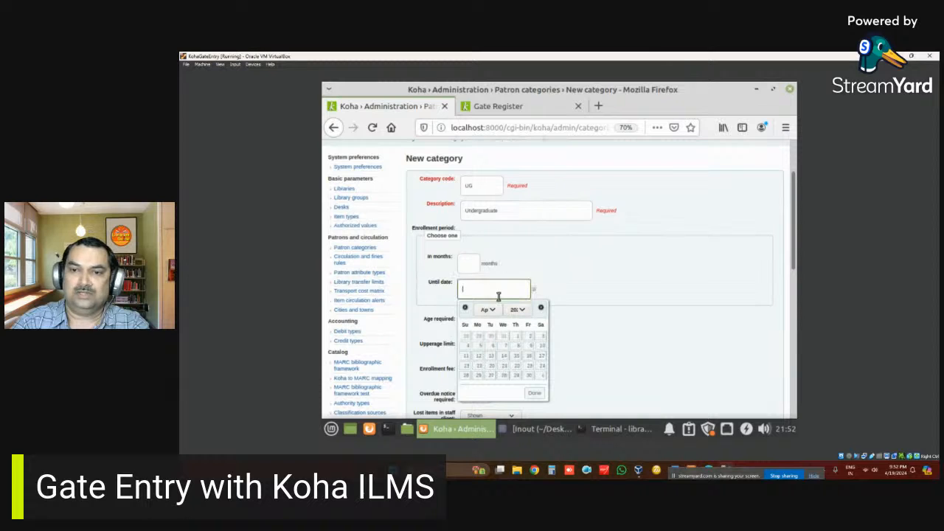
- Set enrolment end date to 06/30/2027, require overdue notices, and limit to Centra Library
left_click(488, 309)
left_click(487, 229)
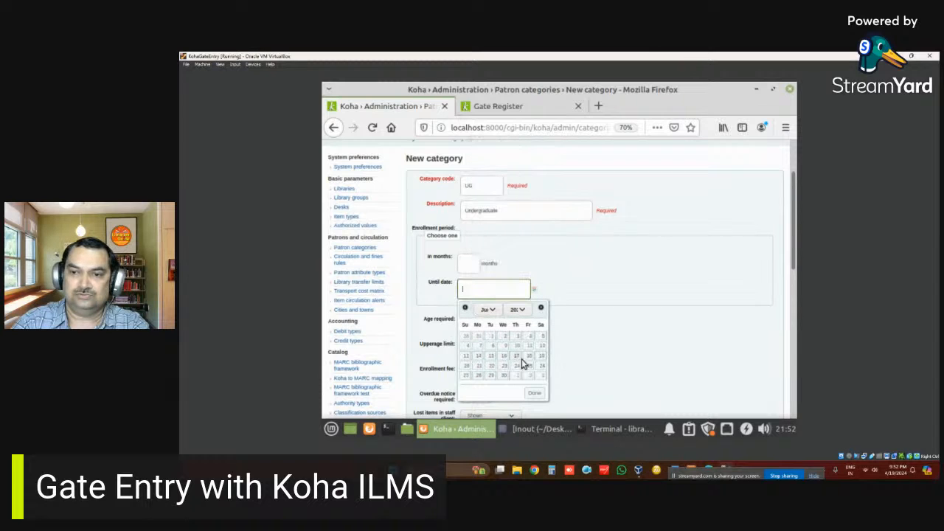
left_click(504, 376)
scroll(611, 318, "down", 3)
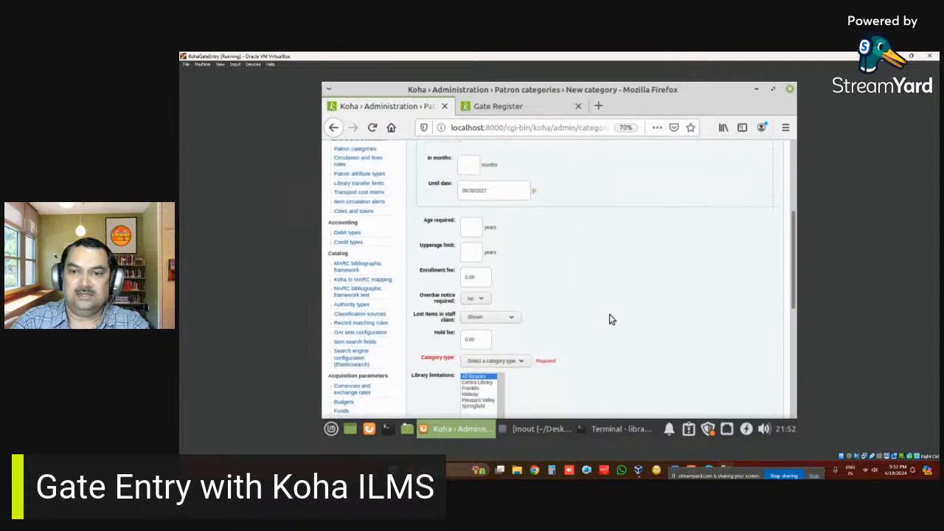
left_click(474, 272)
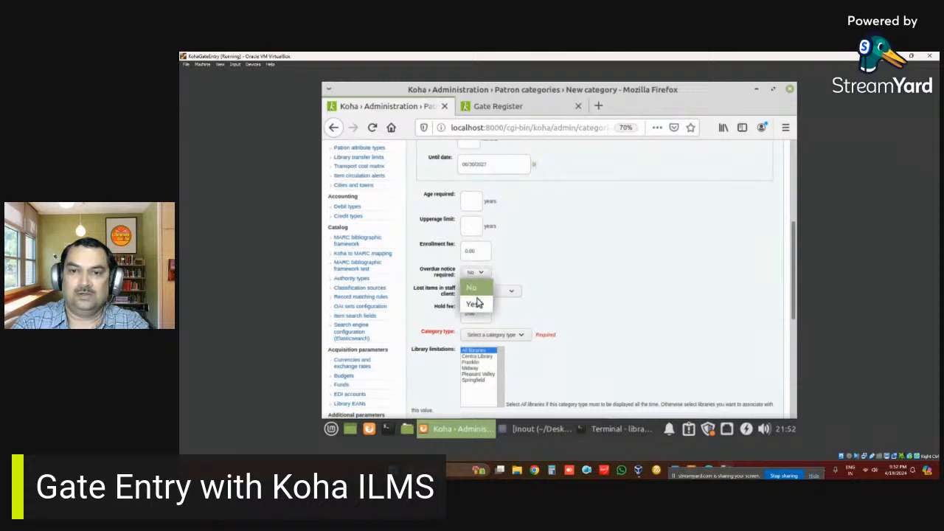
left_click(475, 293)
scroll(480, 306, "down", 2)
left_click(486, 257)
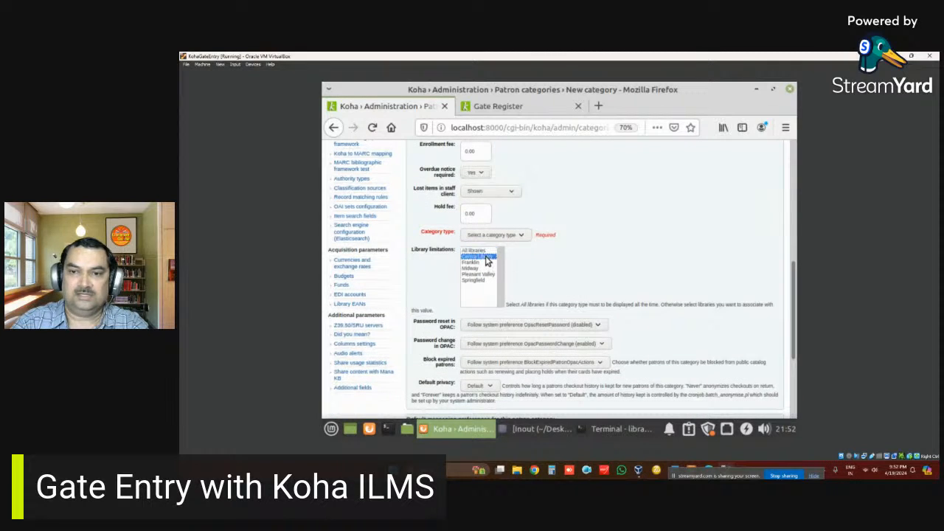
- Turn on email for all notices and send advance notices 1 day ahead
scroll(579, 253, "down", 3)
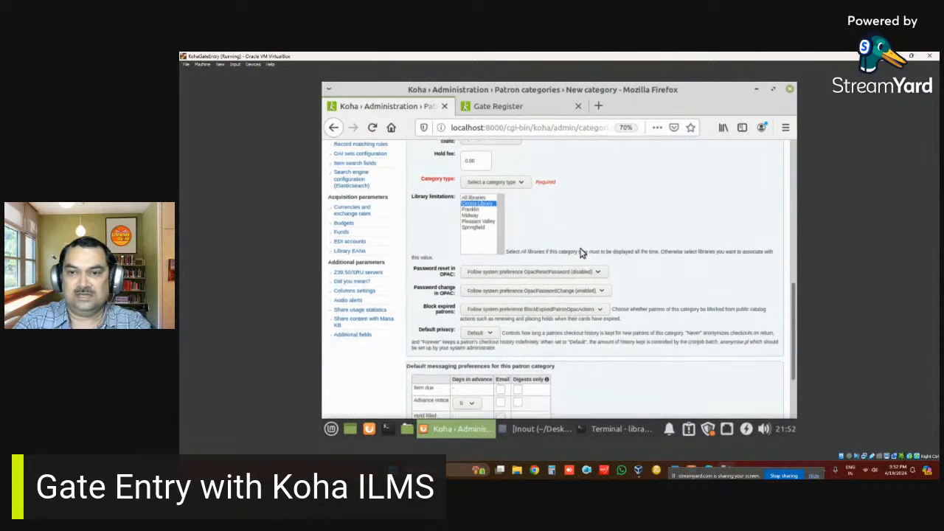
scroll(515, 351, "down", 1)
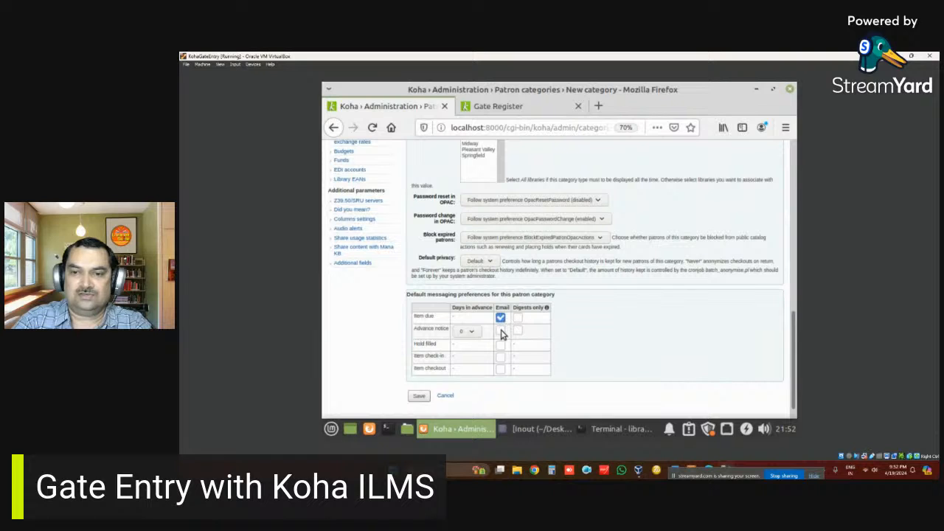
left_click(501, 330)
left_click(501, 368)
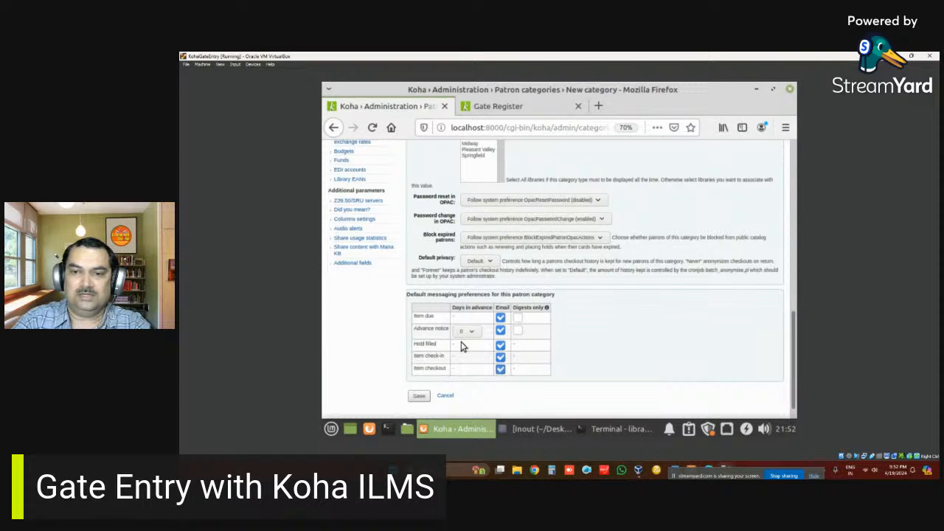
left_click(465, 331)
left_click(463, 166)
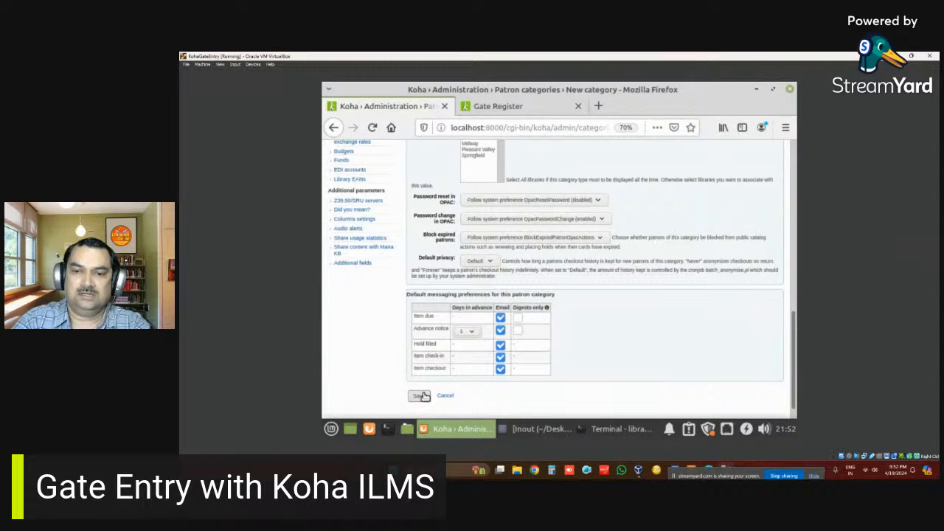
- Set the category type to Professional and save the Undergraduate category
scroll(421, 394, "up", 1)
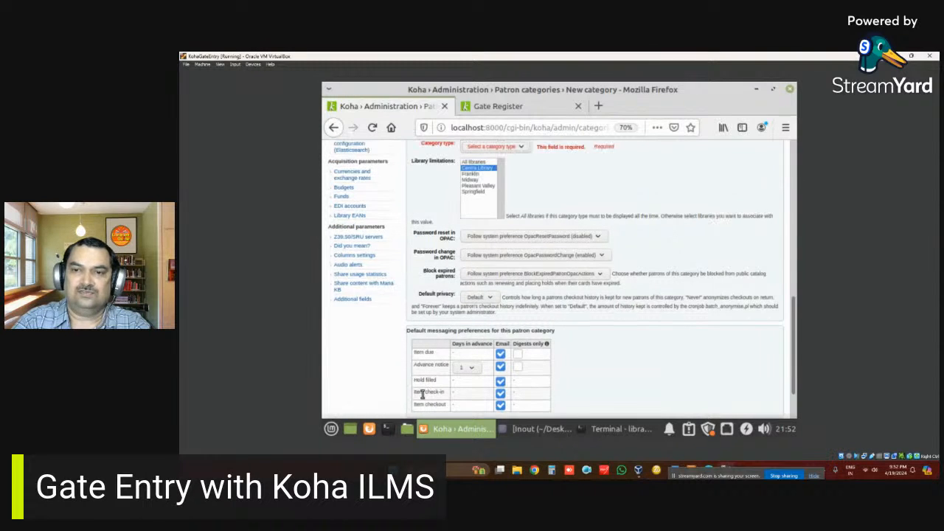
left_click(509, 147)
left_click(507, 243)
scroll(507, 270, "up", 2)
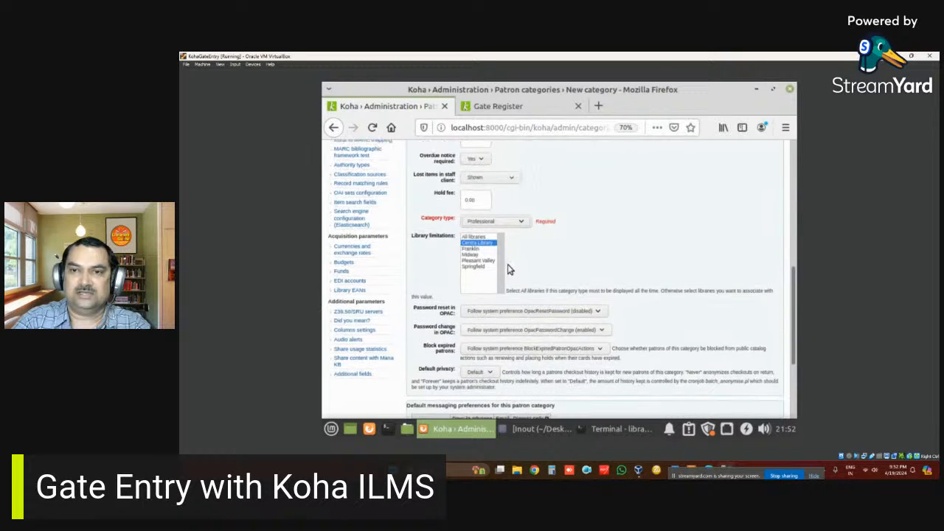
scroll(507, 270, "down", 3)
left_click(417, 407)
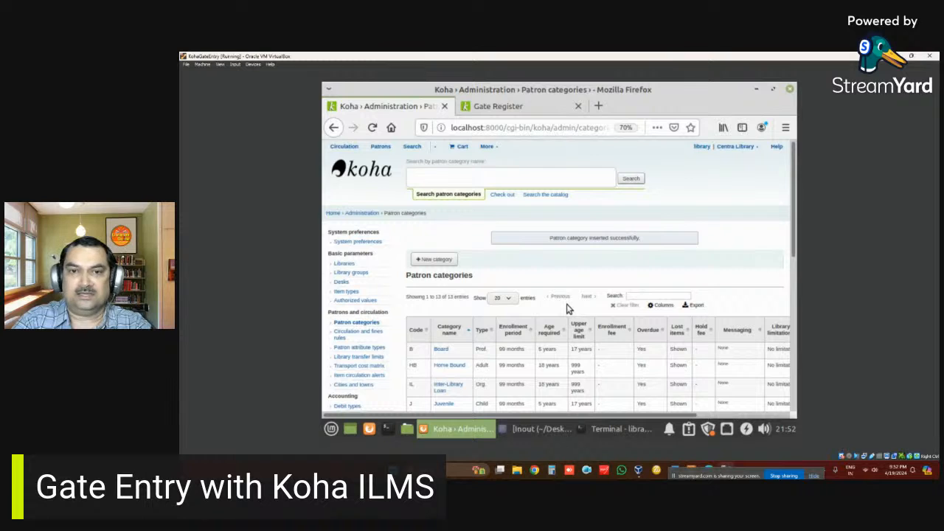
- From the Patrons page, choose New patron > Undergraduate to get a blank form
scroll(411, 295, "down", 2)
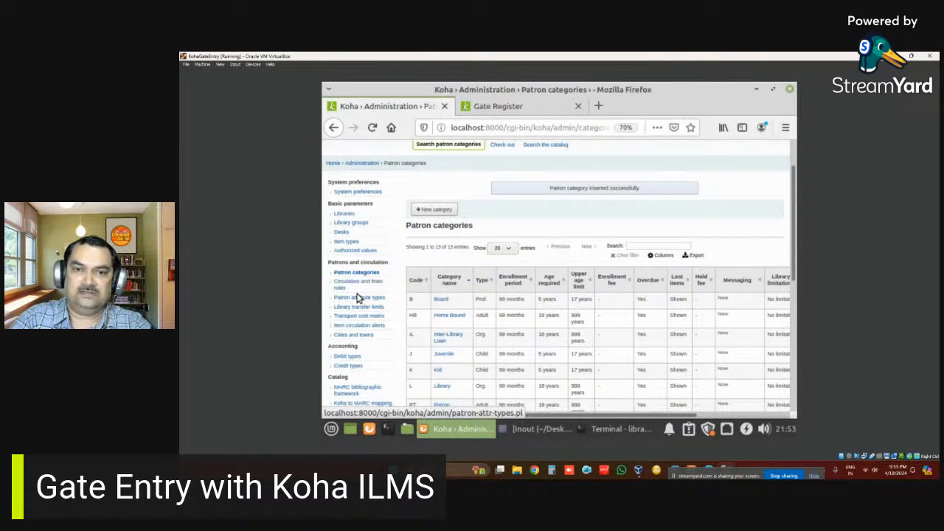
scroll(358, 298, "up", 2)
left_click(381, 147)
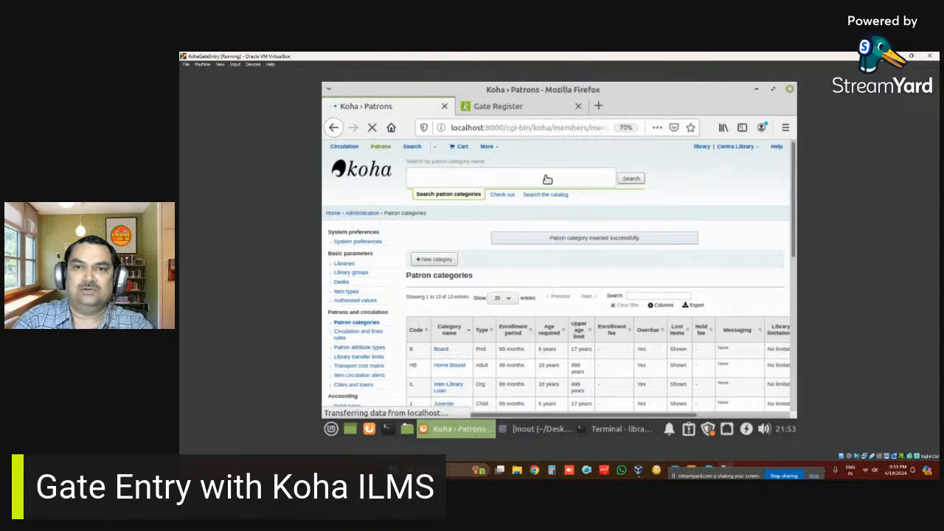
left_click(434, 227)
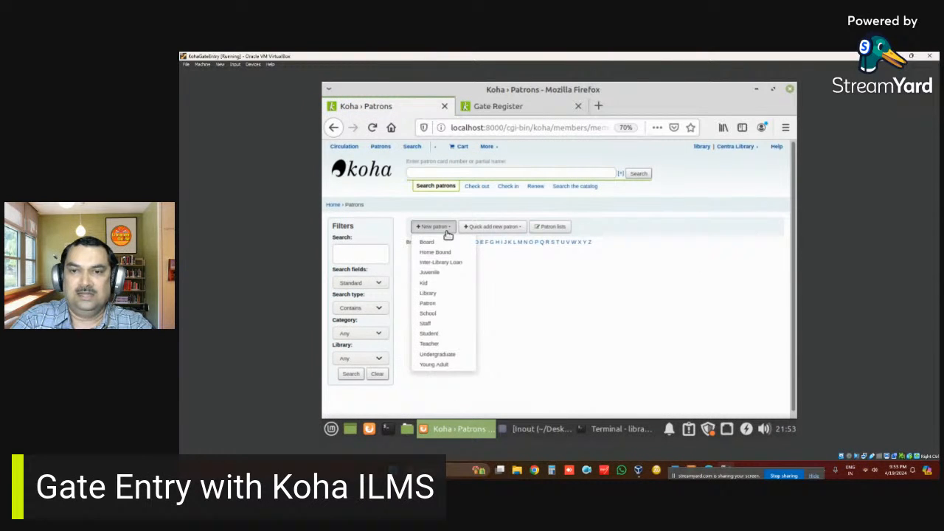
left_click(441, 354)
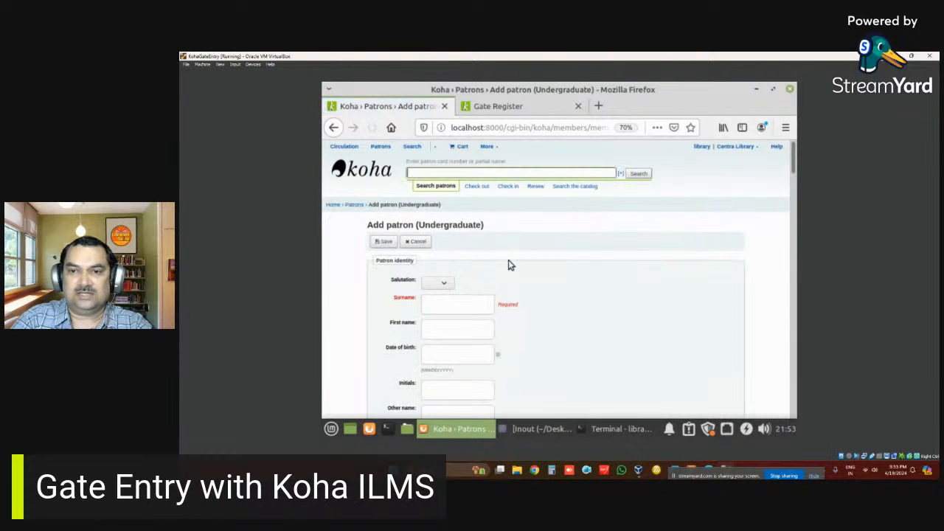
- Fill in the patron's surname, first name, address and card number
scroll(495, 264, "down", 1)
left_click(451, 256)
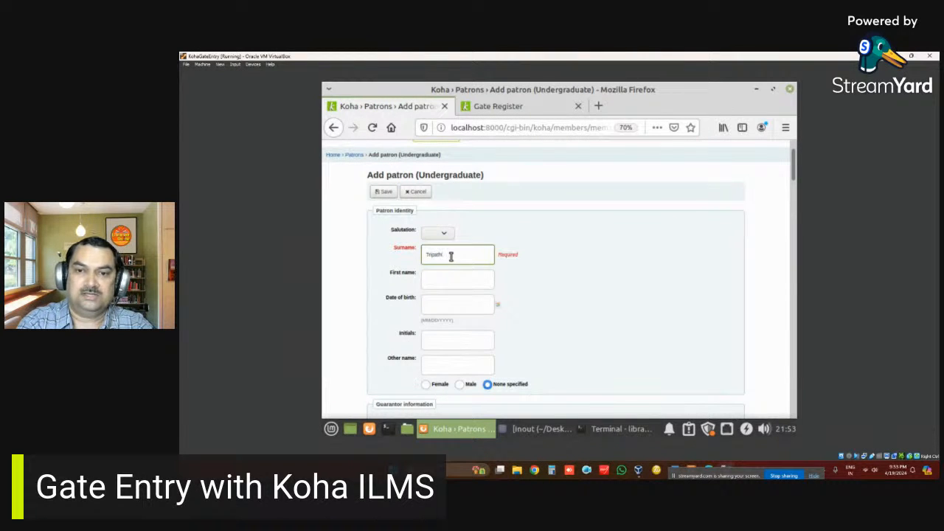
key("Tab")
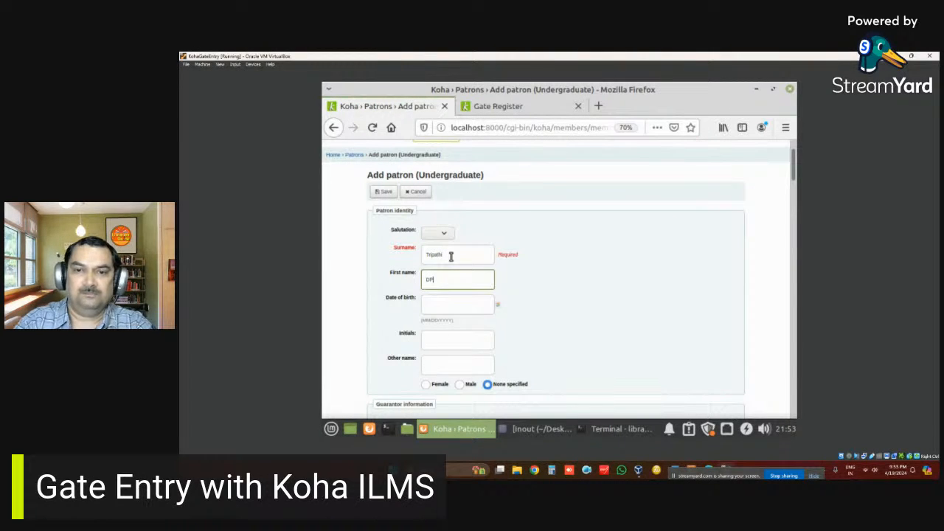
scroll(452, 259, "down", 5)
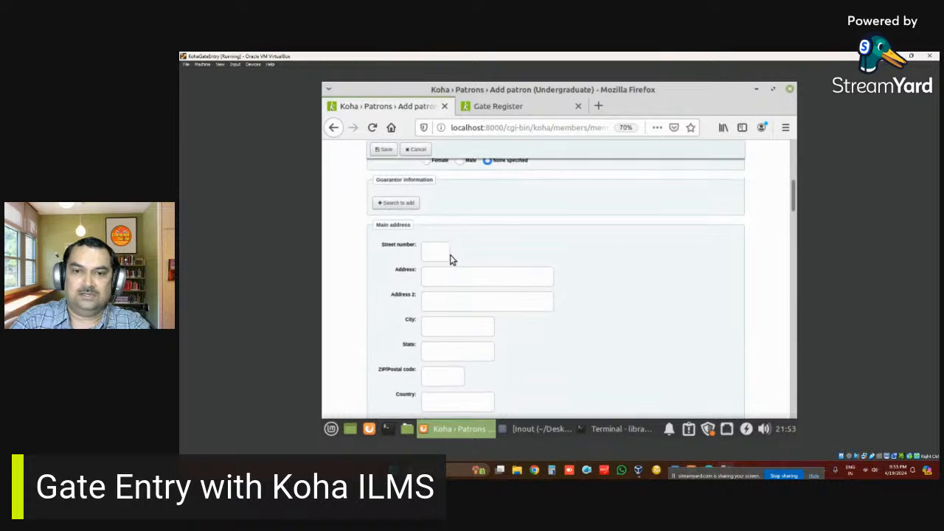
left_click(455, 271)
scroll(455, 274, "down", 4)
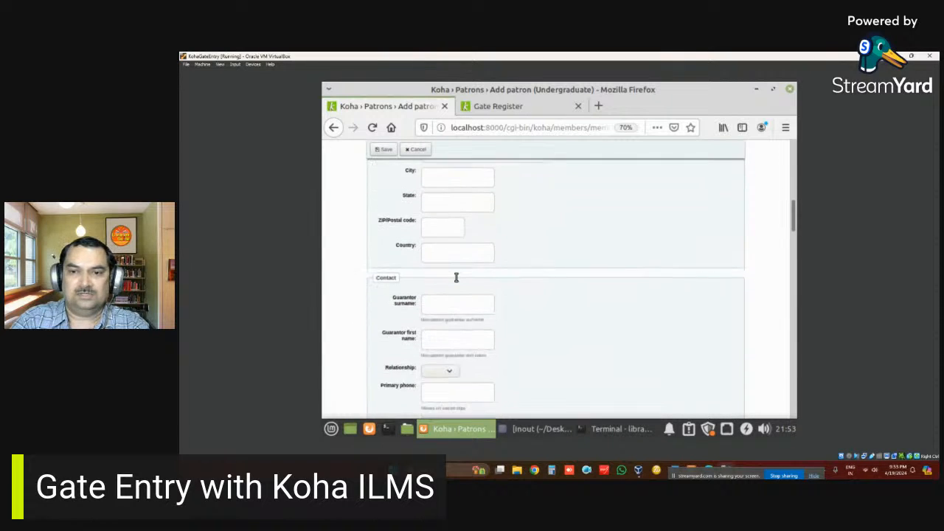
scroll(455, 281, "down", 7)
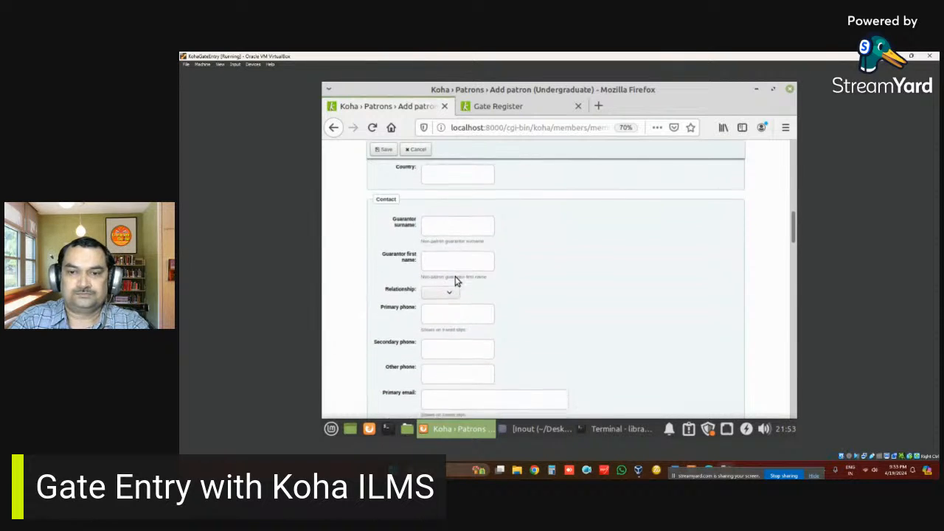
scroll(455, 281, "down", 8)
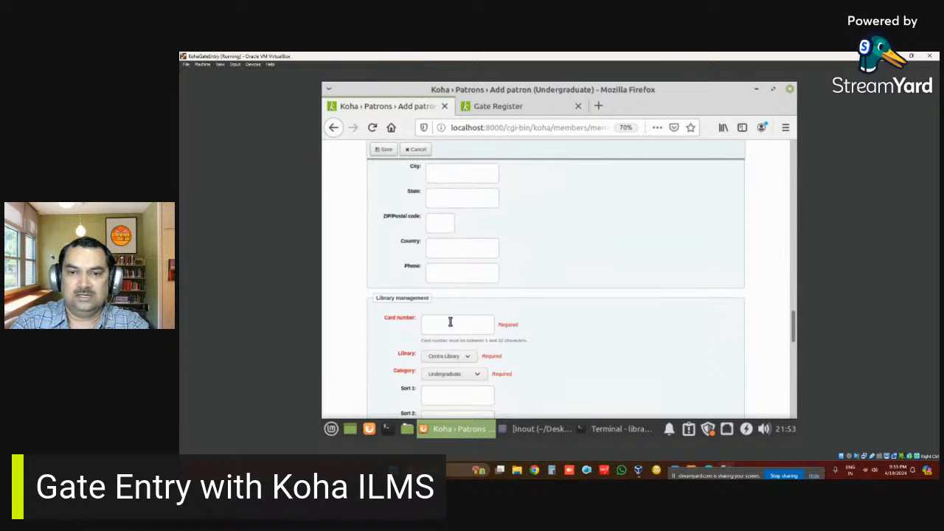
left_click(452, 323)
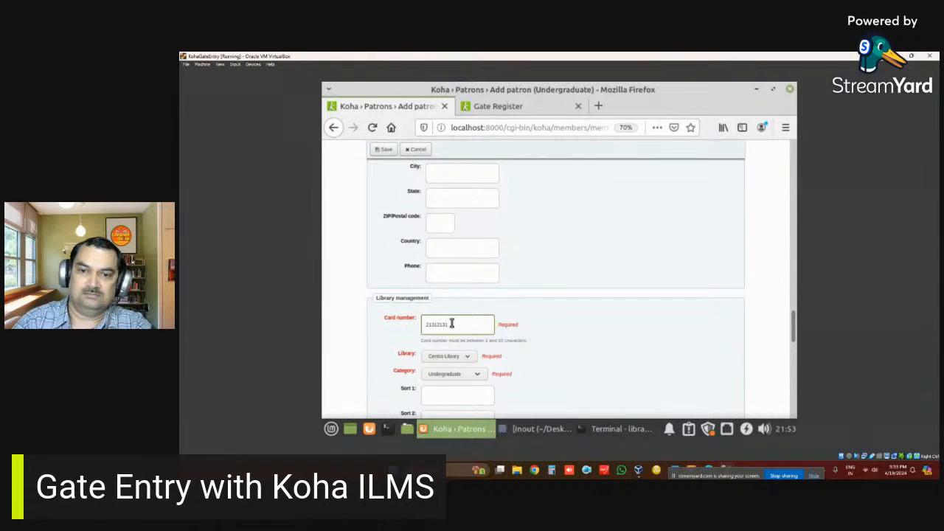
- Enter the OPAC login username, then the password and its confirmation
scroll(452, 323, "down", 2)
scroll(459, 329, "down", 3)
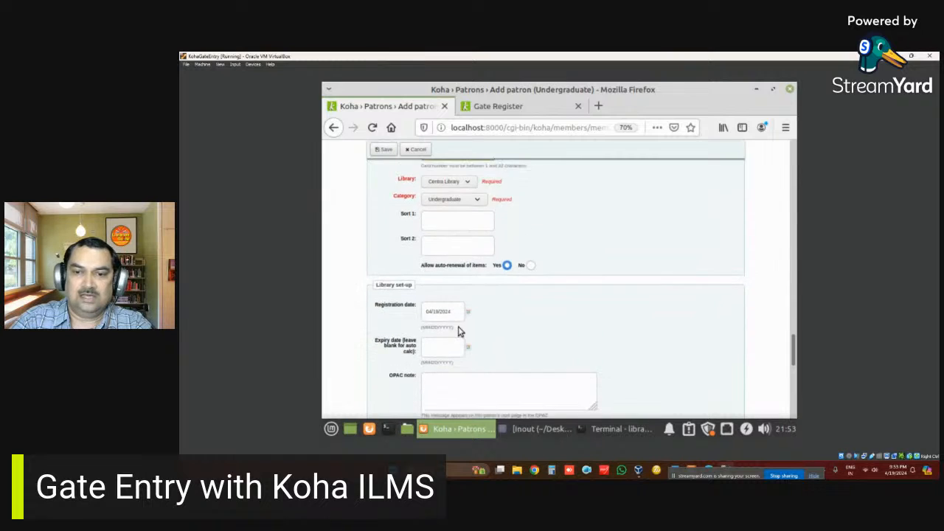
scroll(457, 331, "down", 5)
left_click(453, 288)
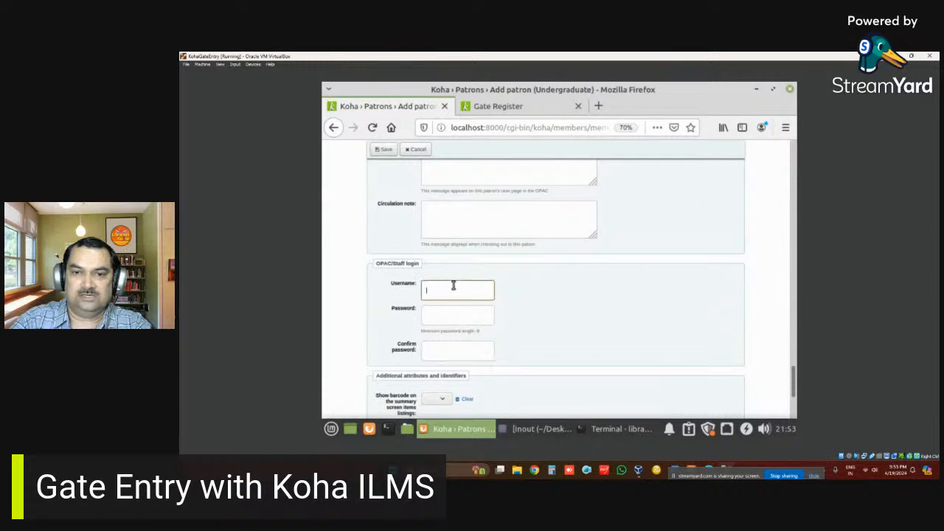
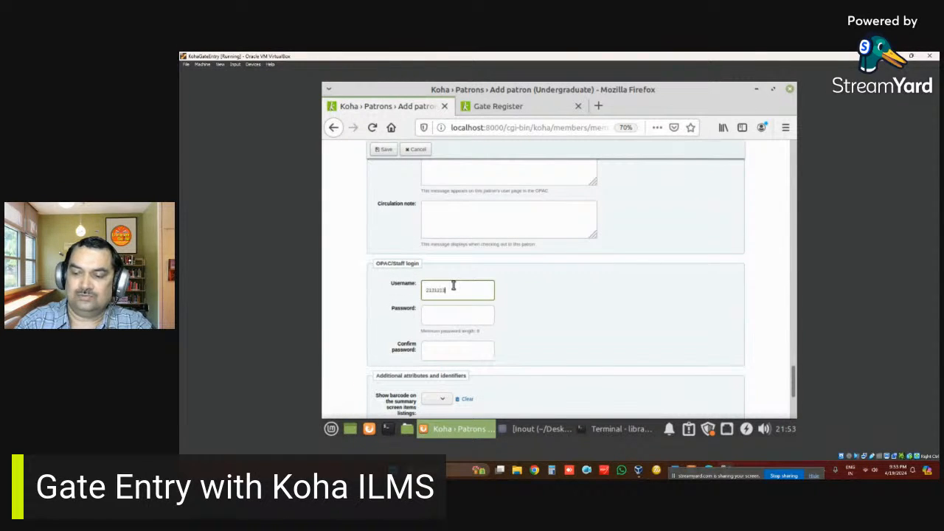
key("Tab")
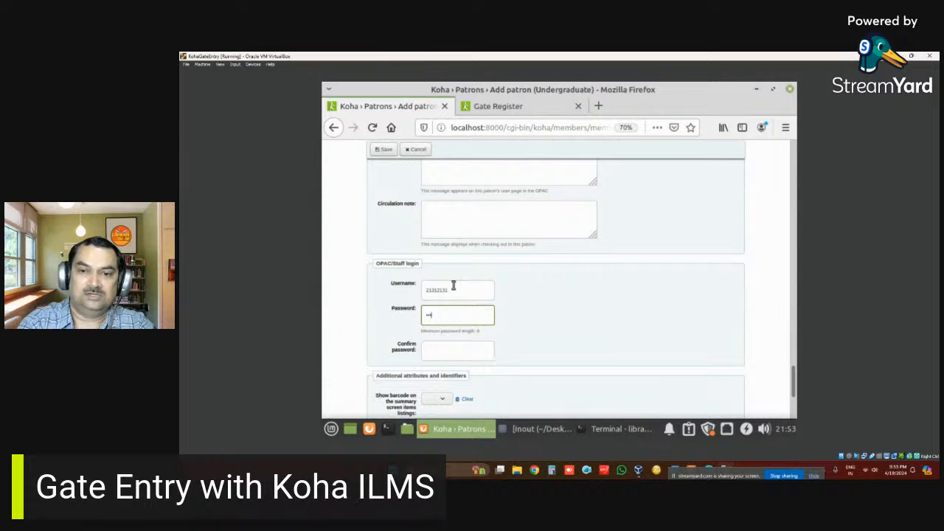
key("Tab")
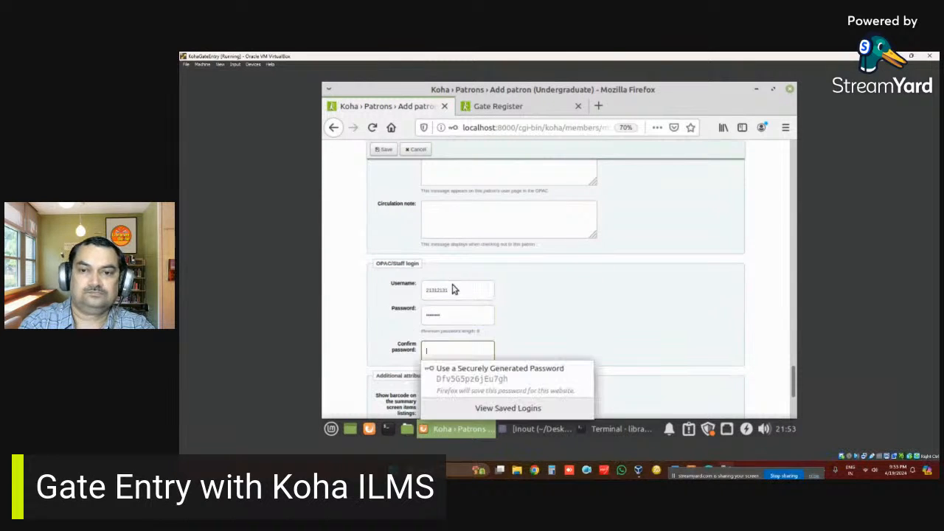
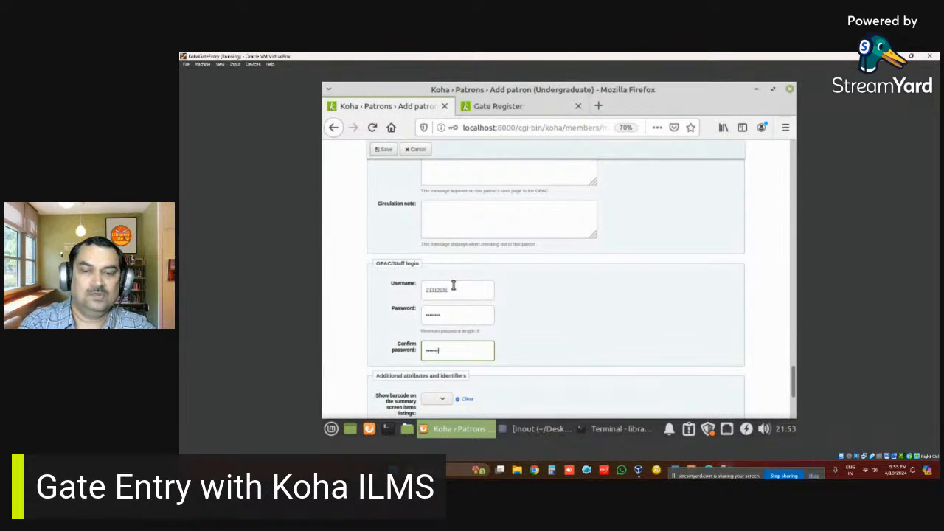
scroll(454, 285, "down", 4)
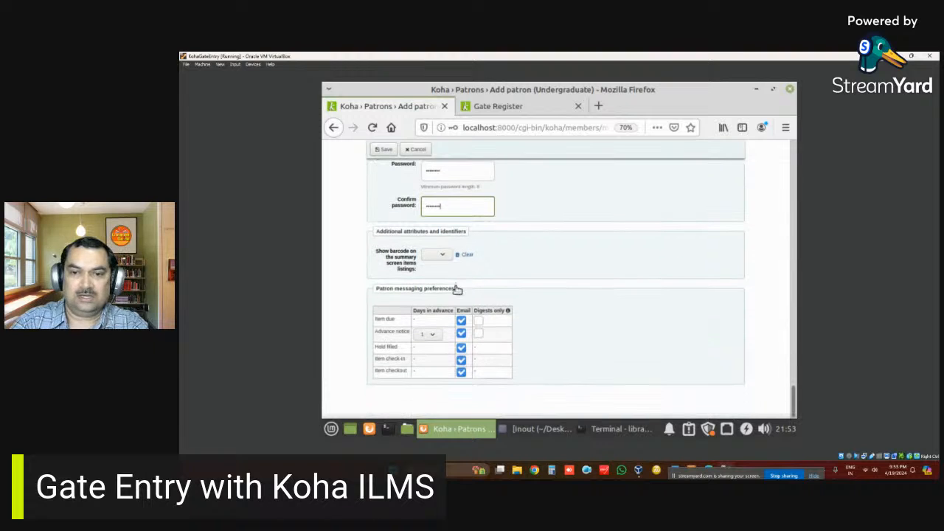
- Attempt to save the patron, which fails with a creation error, then set salutation to Mr
left_click(384, 150)
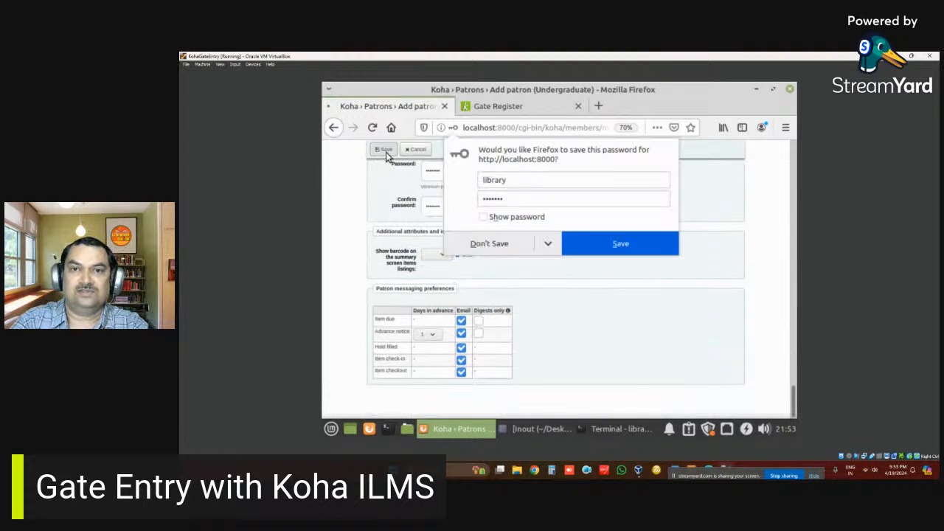
left_click(620, 243)
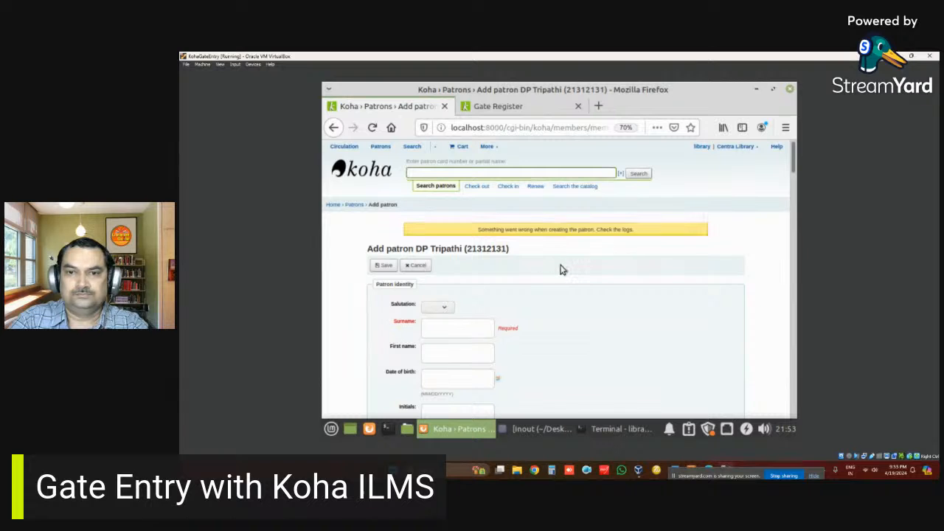
scroll(560, 270, "down", 3)
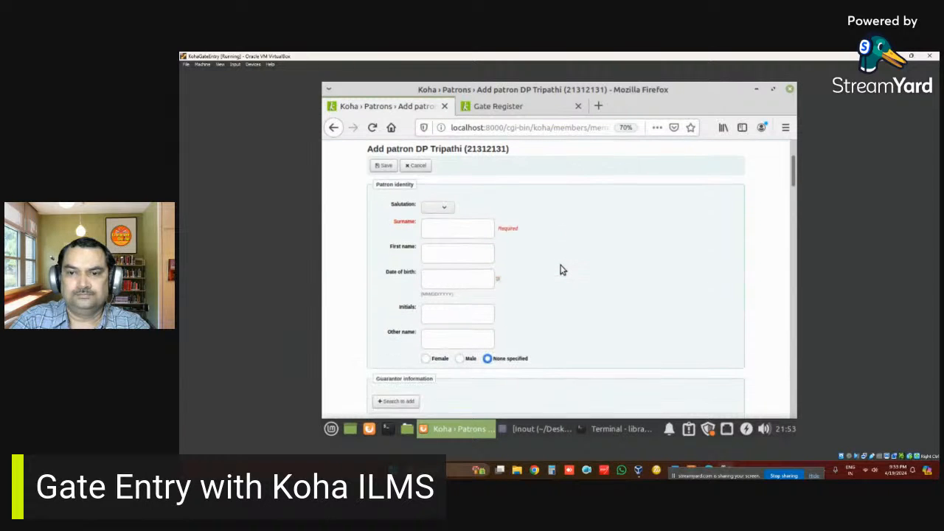
left_click(439, 208)
left_click(438, 238)
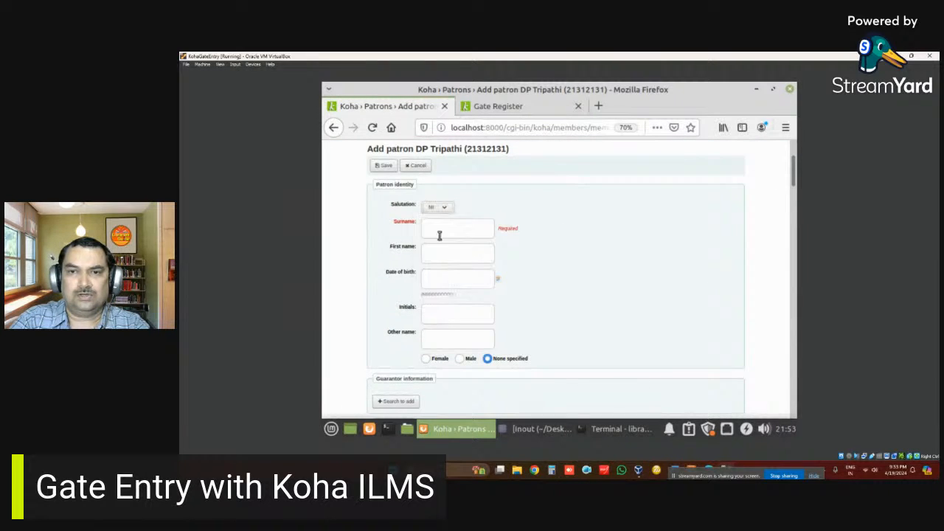
scroll(438, 233, "up", 3)
- Return to the Koha home page and open a new Undergraduate patron form
left_click(458, 325)
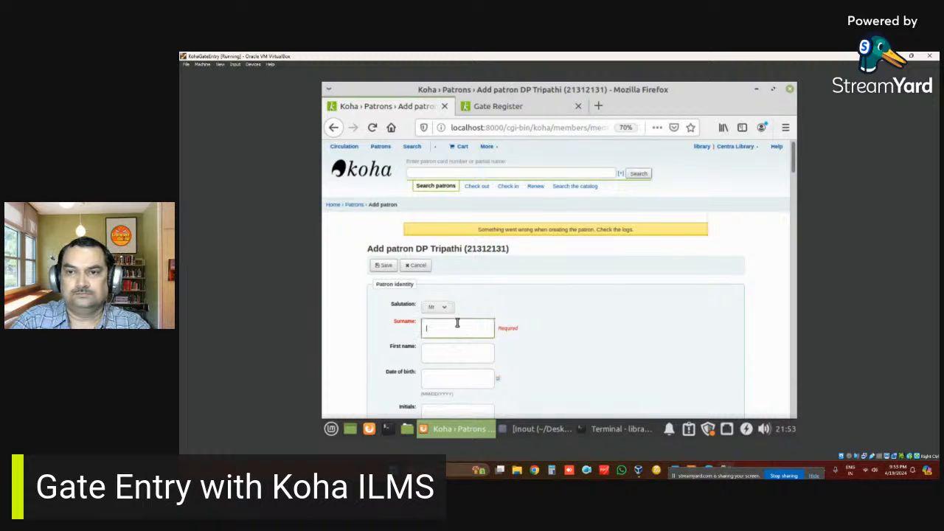
left_click(363, 170)
left_click(381, 147)
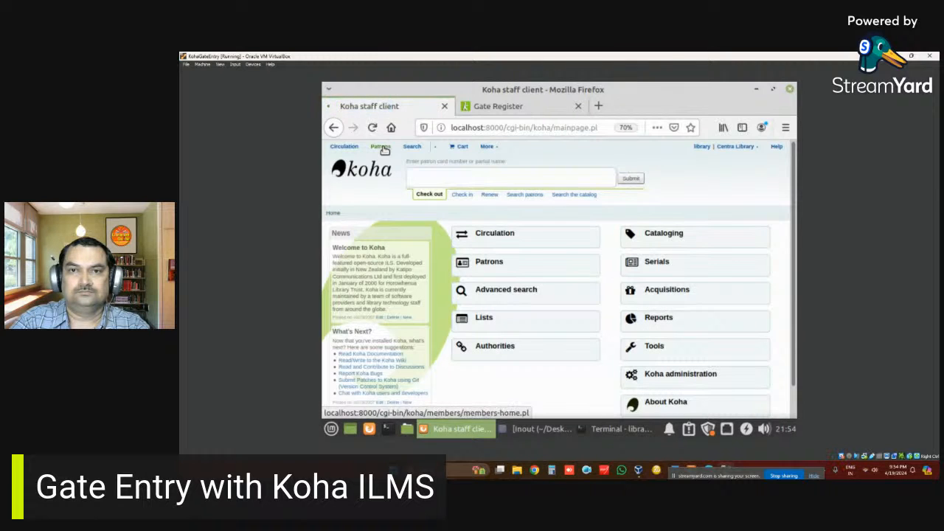
left_click(453, 226)
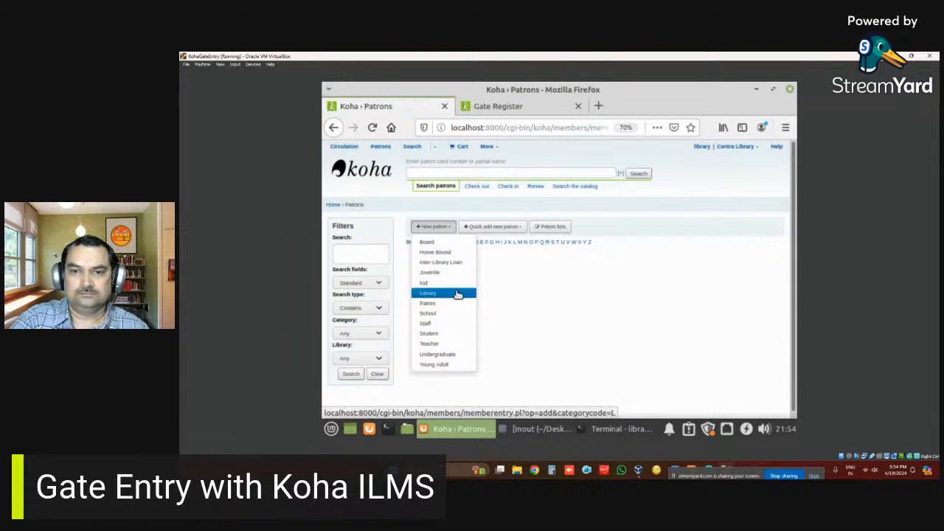
left_click(443, 355)
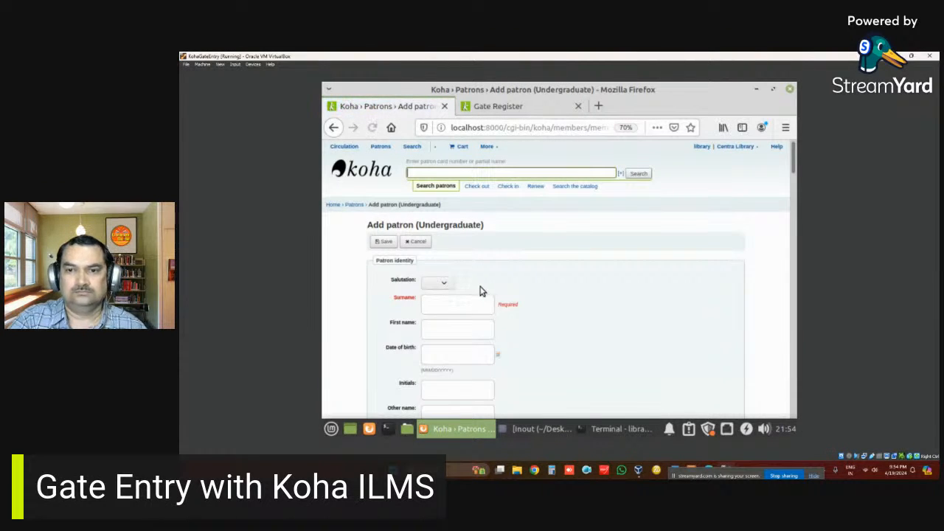
- Enter the patron's surname, first name and card number
scroll(465, 281, "down", 1)
left_click(456, 251)
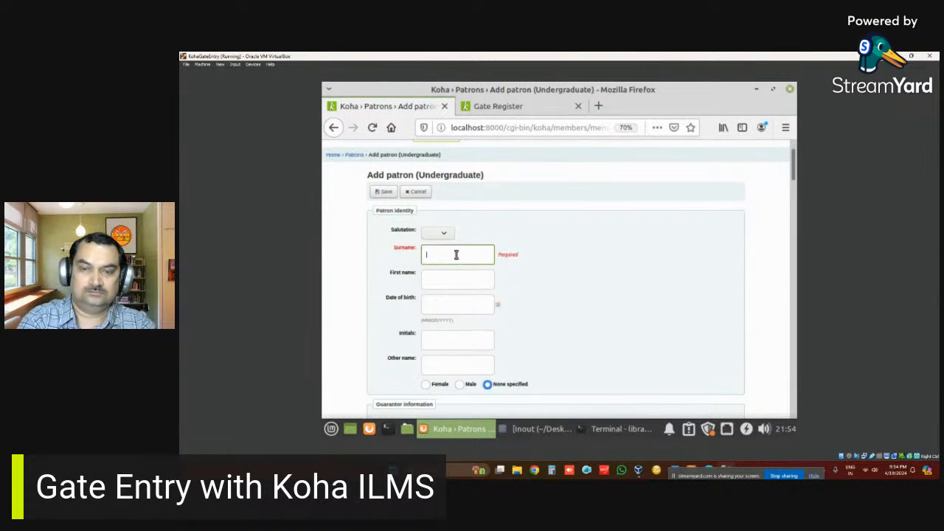
key("Tab")
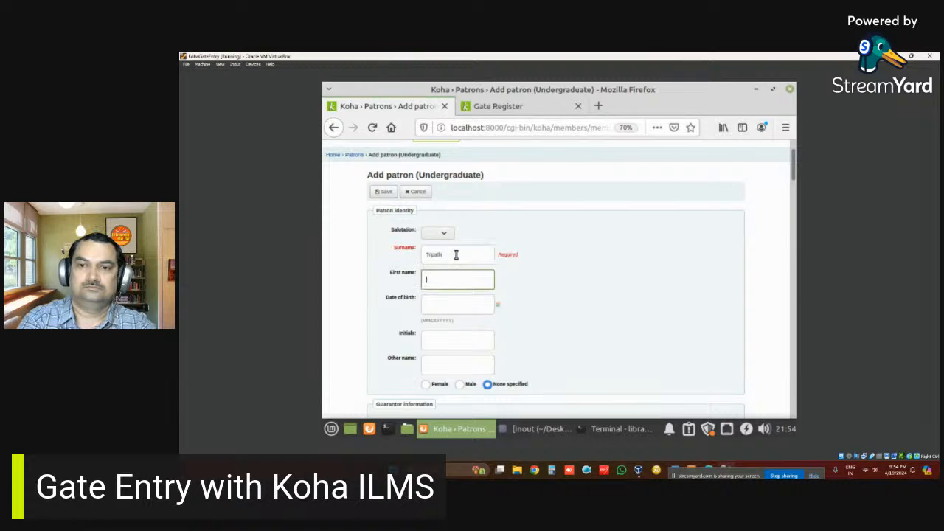
scroll(456, 254, "down", 5)
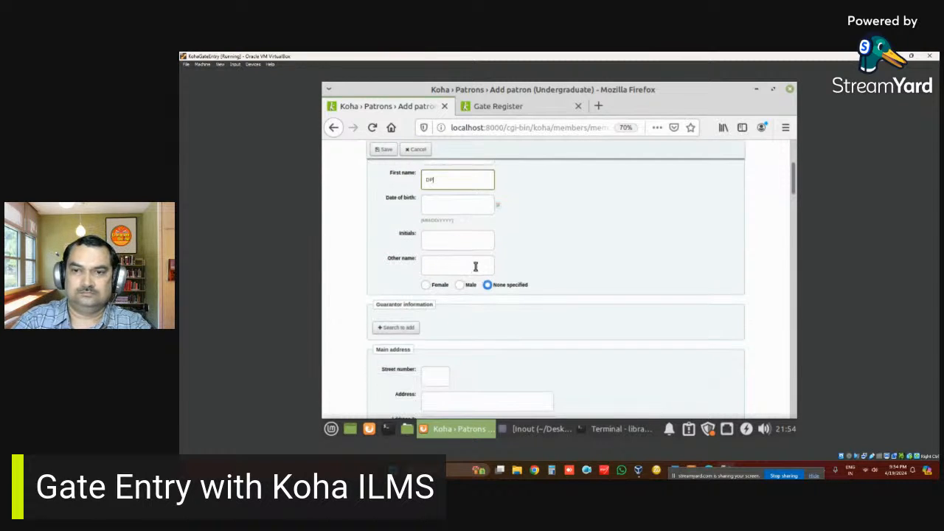
scroll(475, 267, "down", 10)
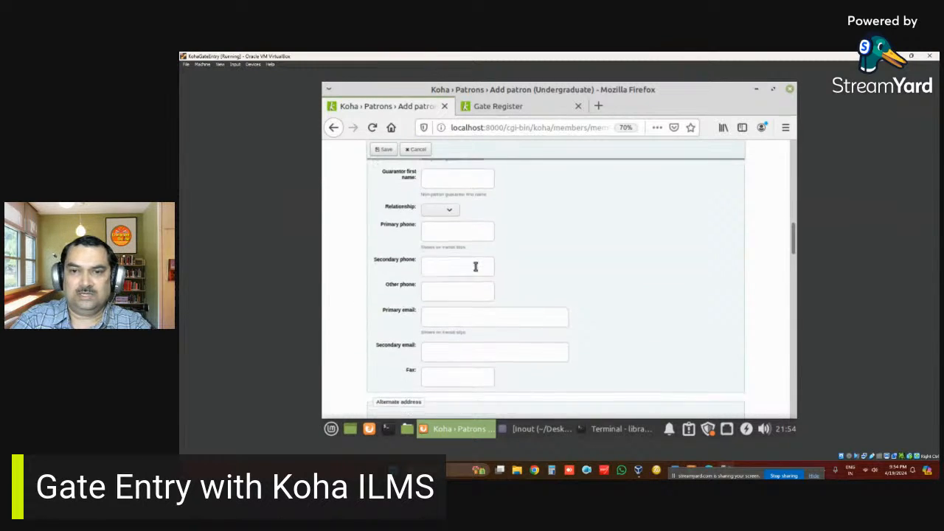
scroll(475, 267, "down", 8)
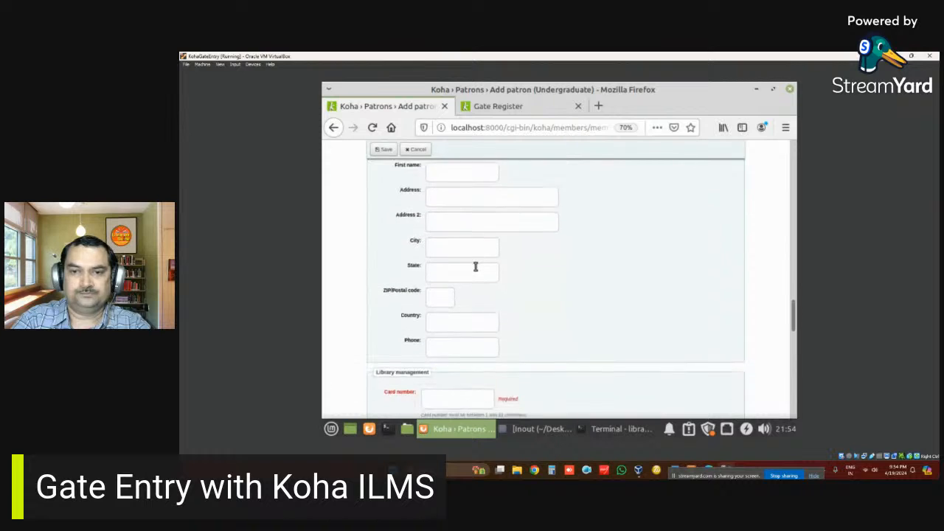
left_click(456, 324)
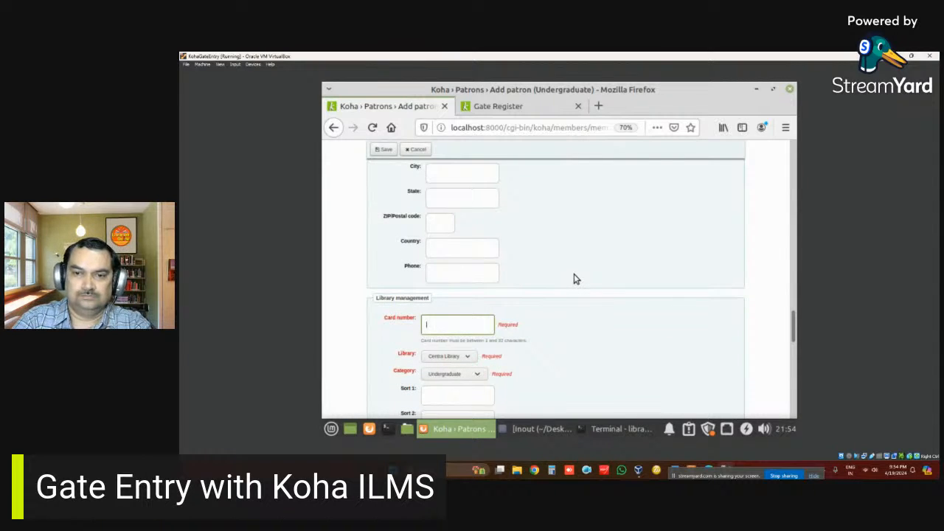
scroll(576, 279, "down", 1)
- Keep Centra Library as the home library and Undergraduate as the patron category
left_click(464, 307)
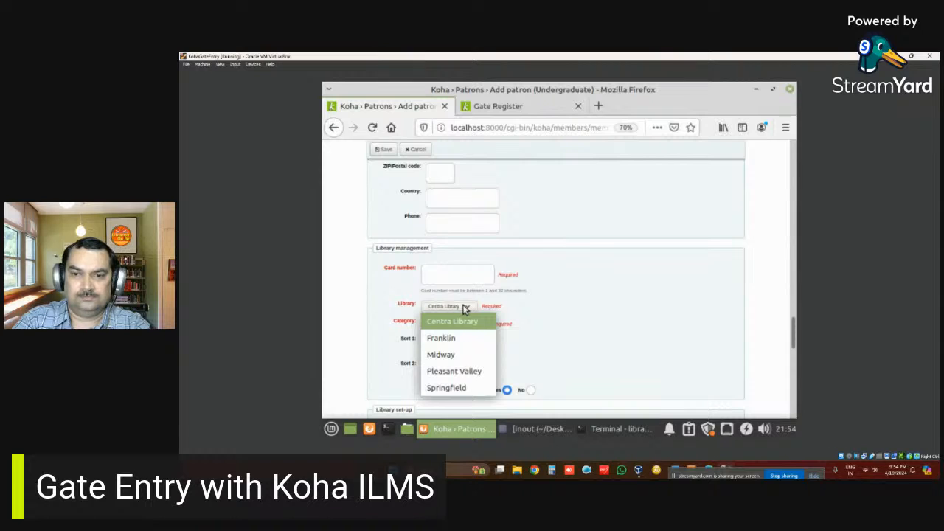
left_click(452, 322)
left_click(455, 273)
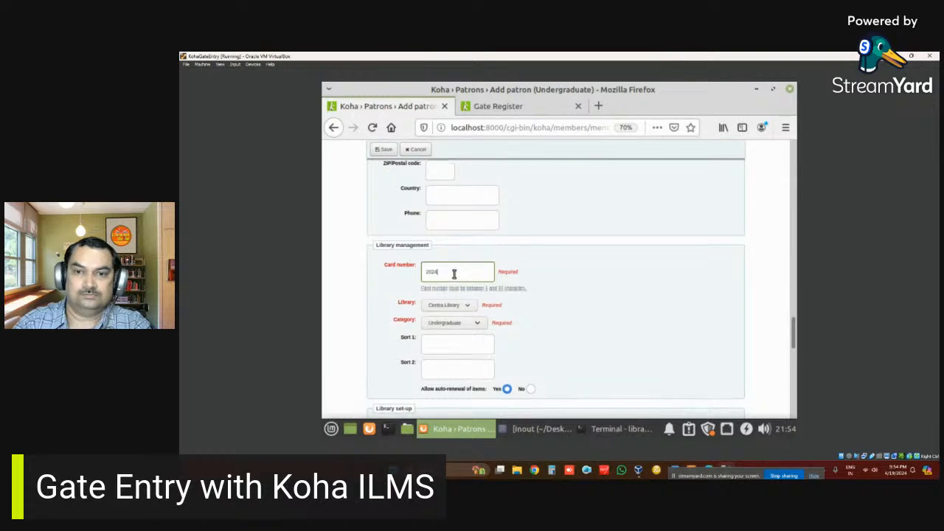
scroll(469, 264, "down", 2)
left_click(478, 250)
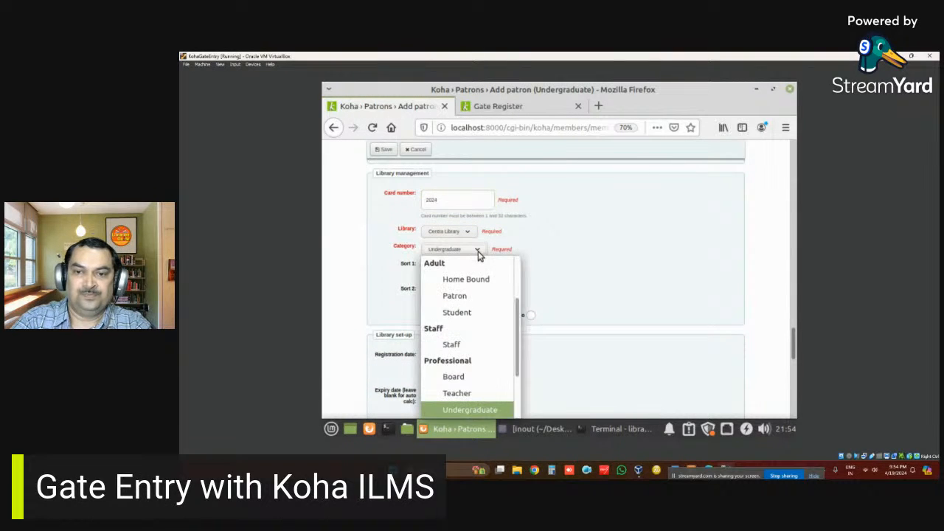
scroll(488, 338, "down", 2)
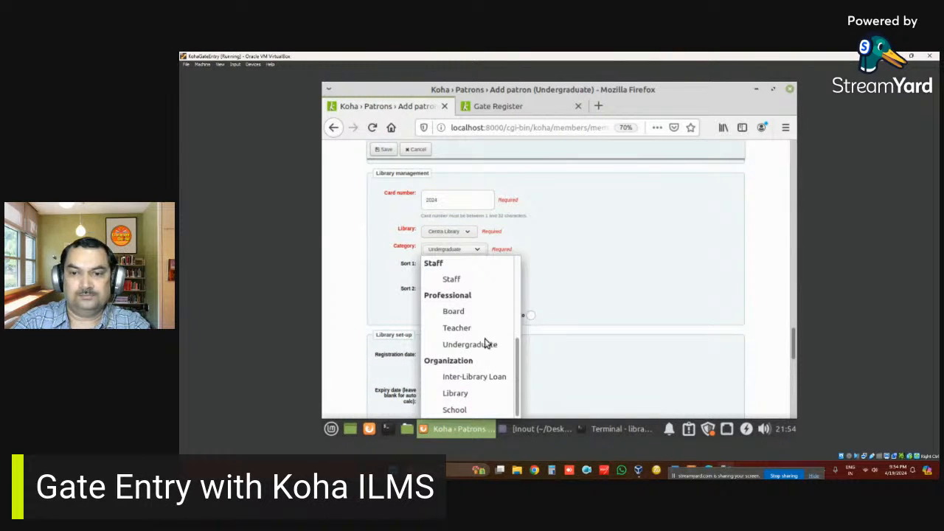
left_click(485, 346)
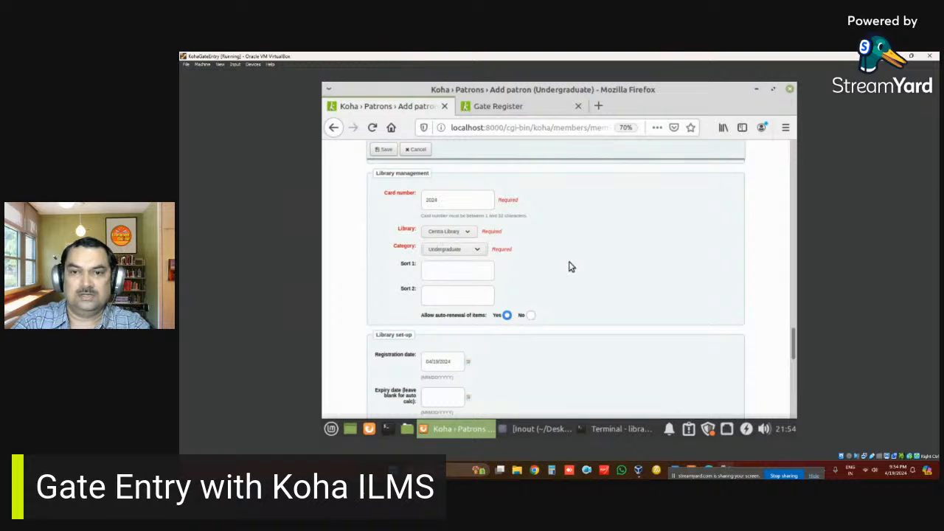
scroll(568, 266, "down", 10)
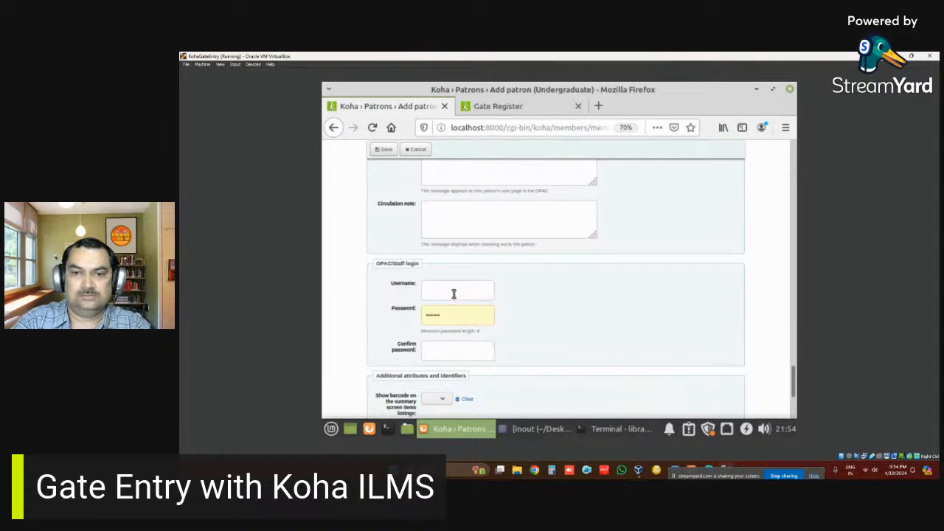
- Set the login username to the card number and enter a matching password and confirmation
left_click(454, 294)
key("Tab")
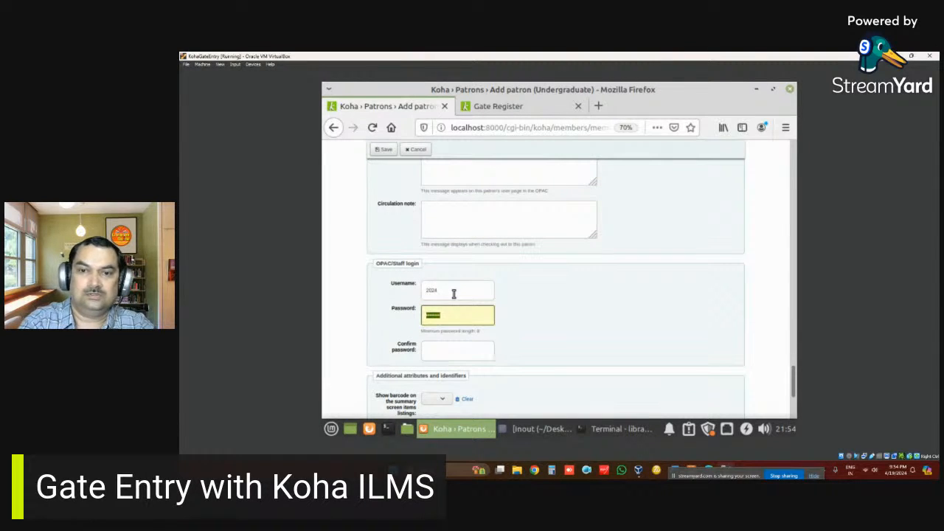
key("BackSpace")
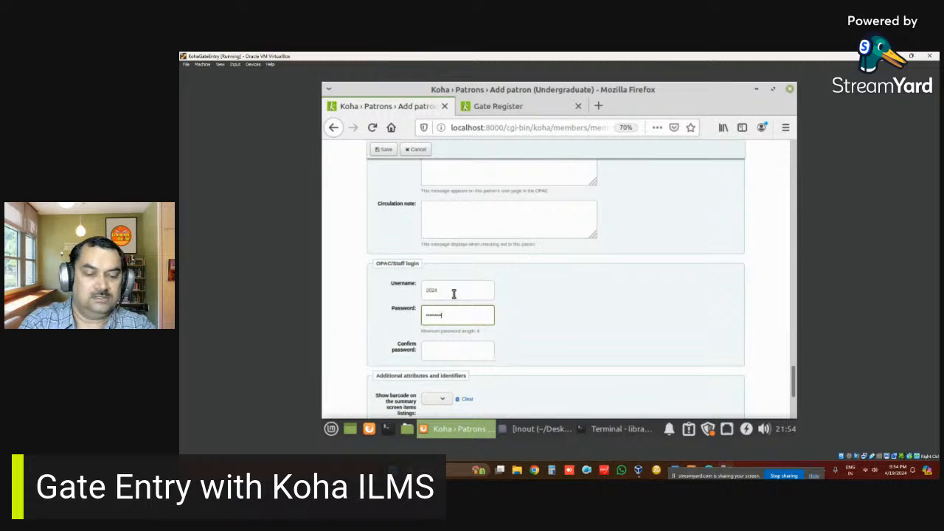
key("Tab")
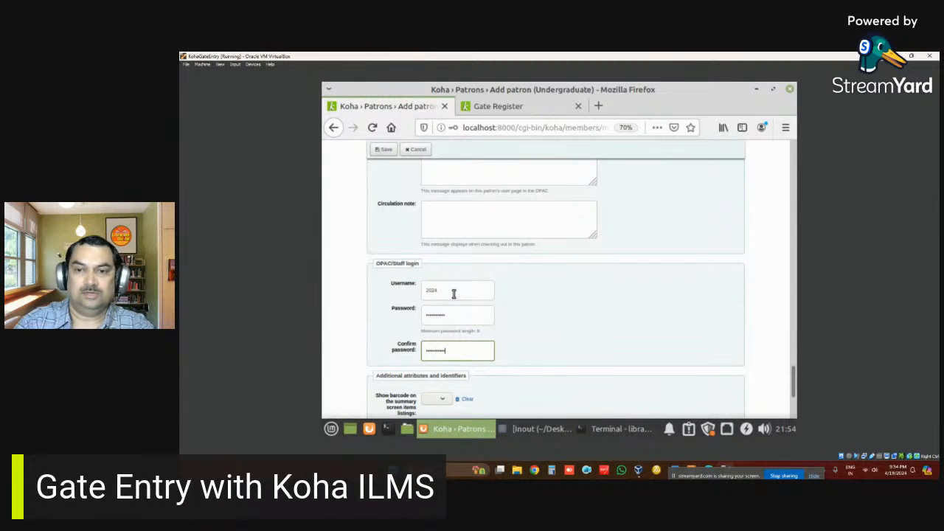
scroll(551, 318, "down", 4)
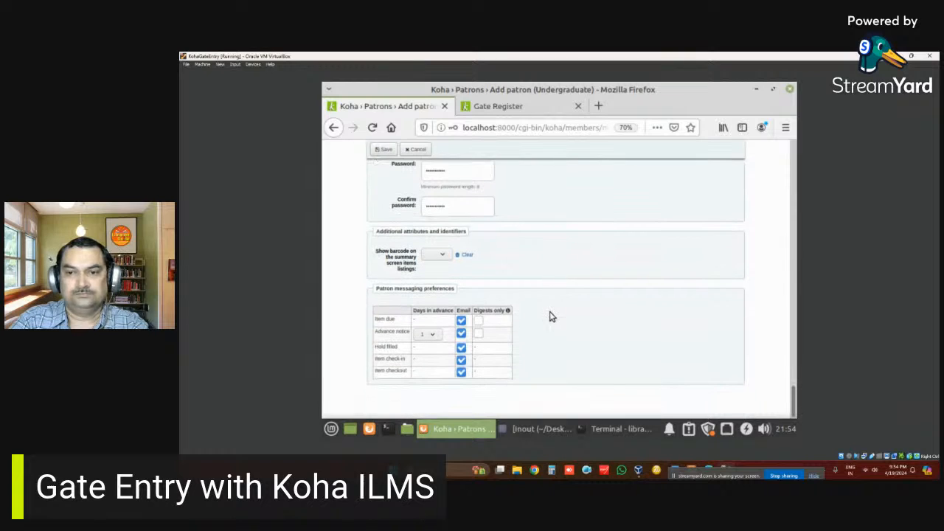
- Save the patron record, accept the browser's password update, and return to the staff home
left_click(384, 149)
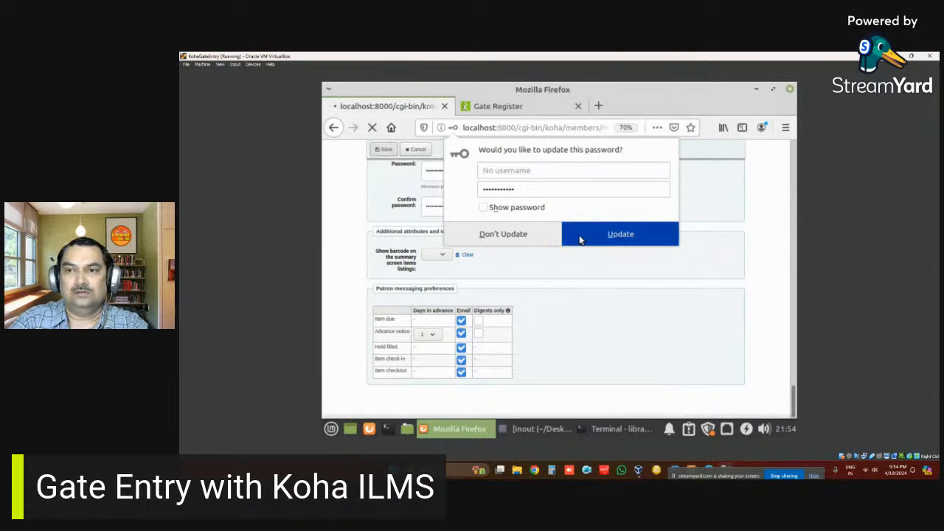
left_click(565, 236)
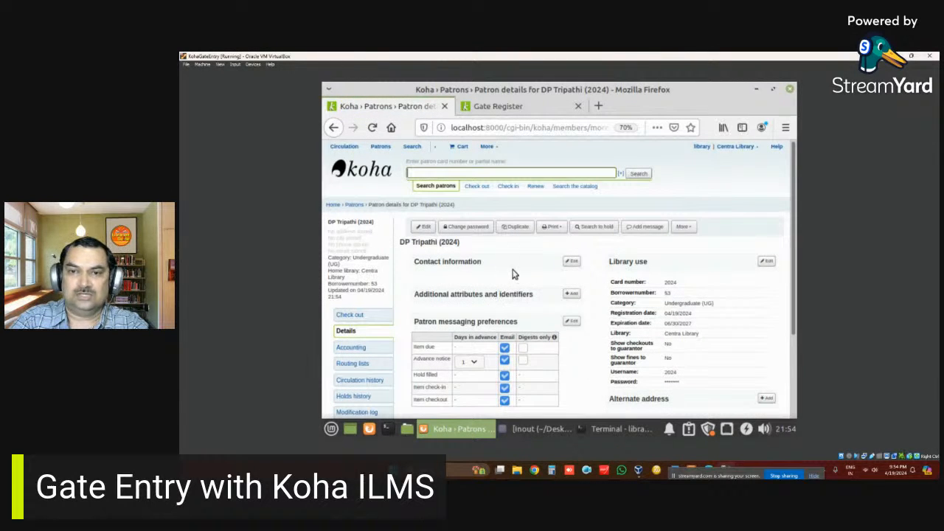
scroll(515, 278, "down", 1)
scroll(389, 220, "up", 1)
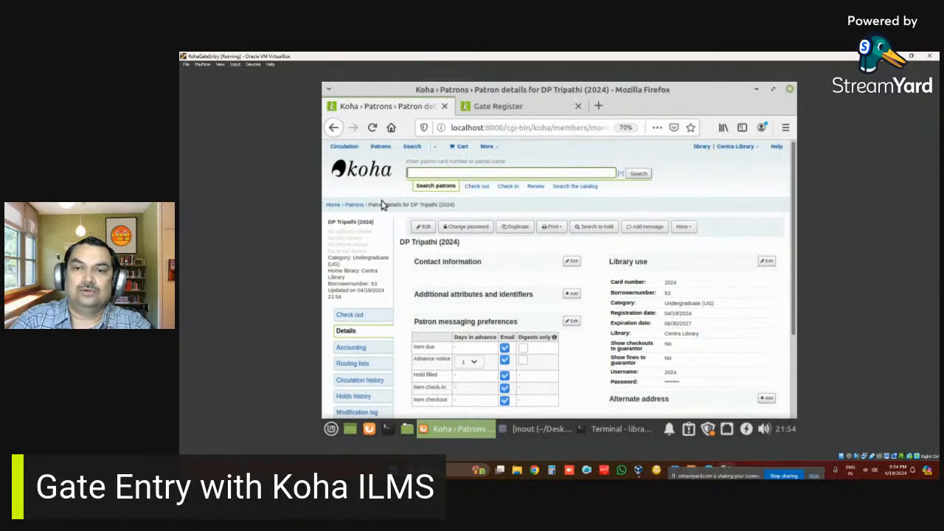
left_click(374, 174)
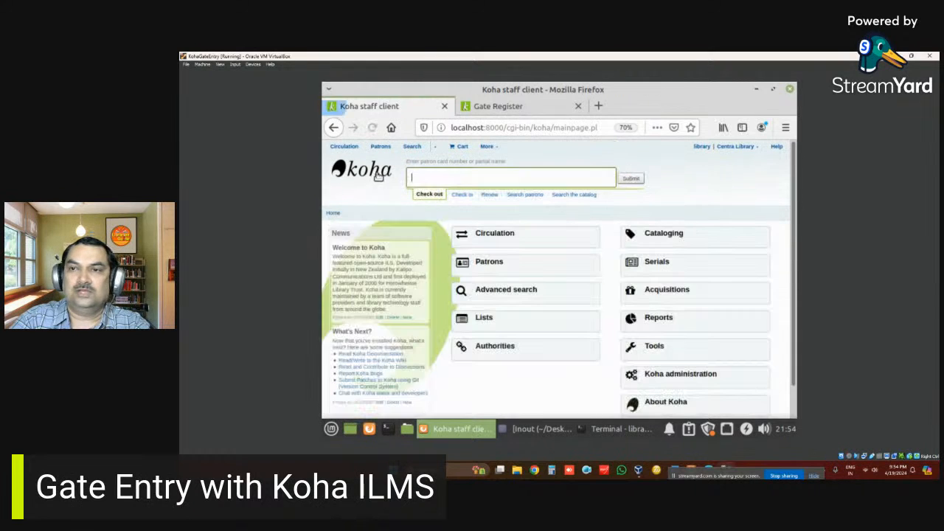
- On the Gate Register dashboard, enter the patron's card number to check them in
left_click(531, 108)
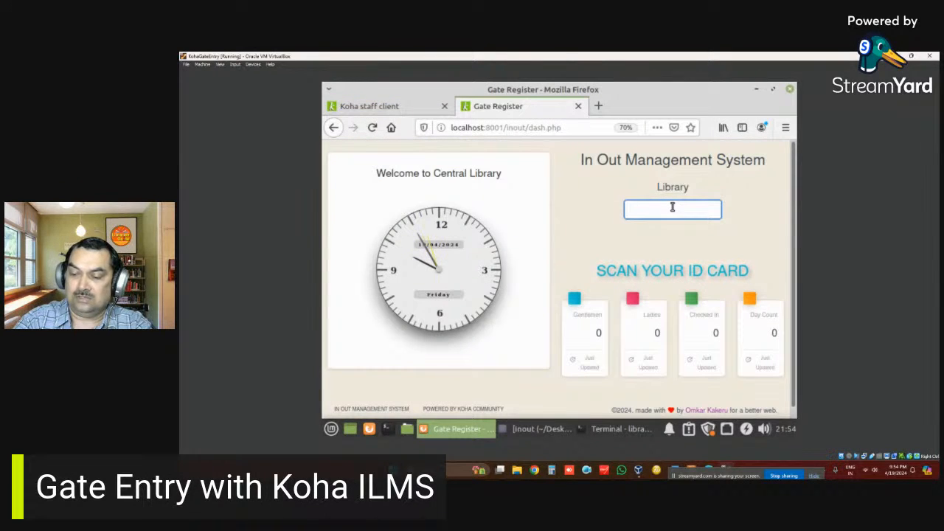
type("2024")
key("Return")
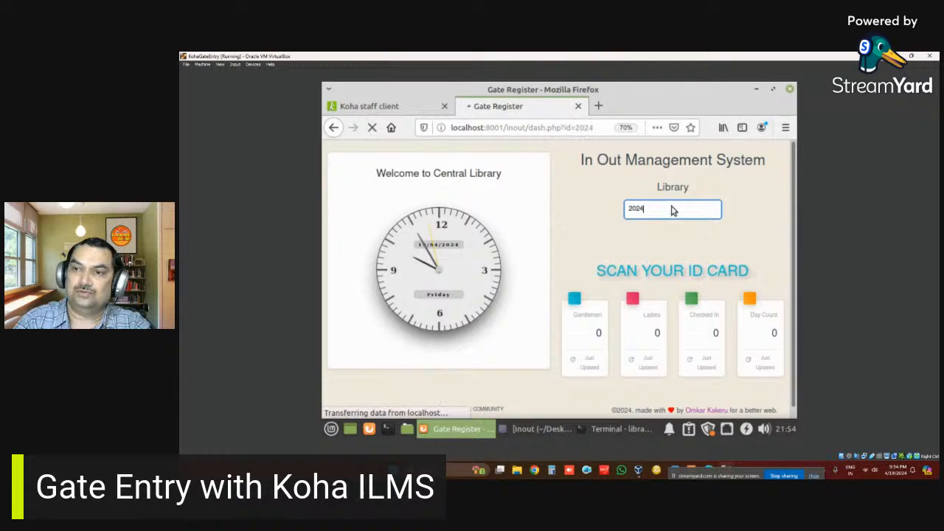
scroll(723, 320, "down", 2)
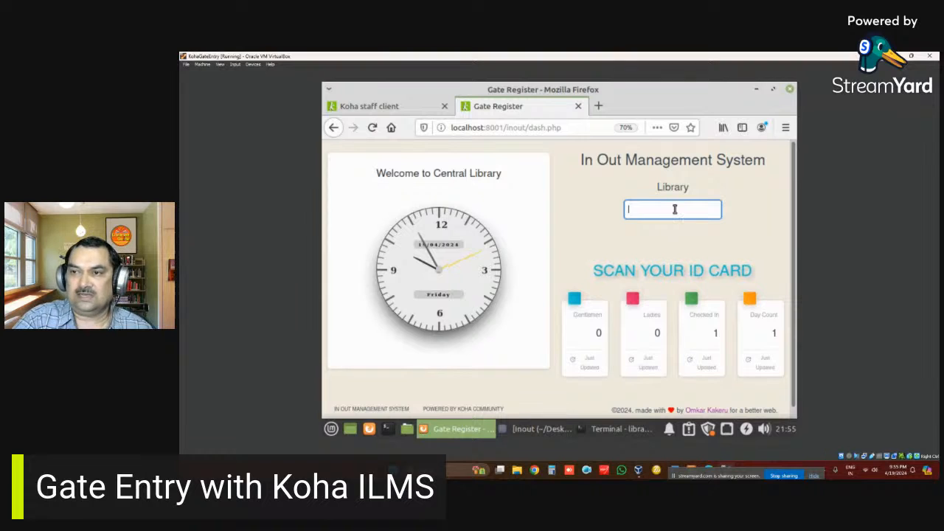
scroll(674, 207, "down", 1)
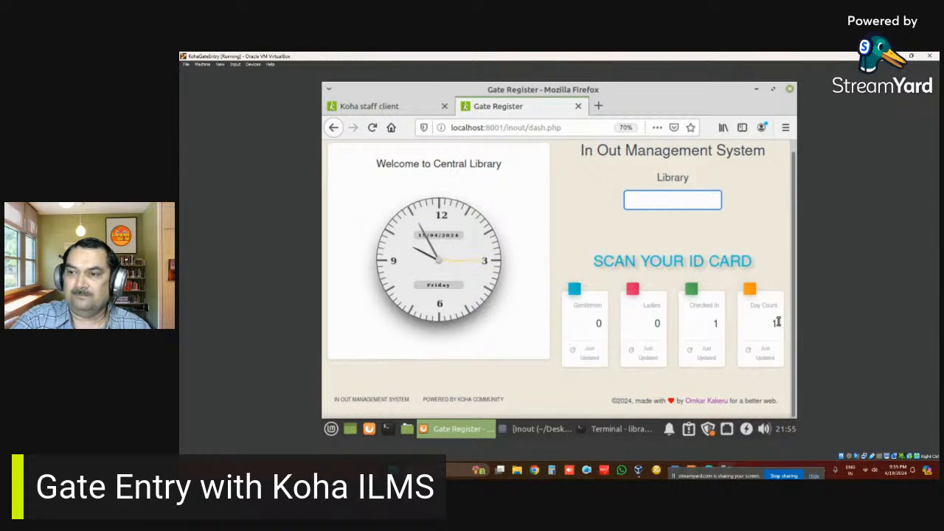
- Enter the card number again to check the patron out, recording a 00:00:21 visit
left_click(681, 205)
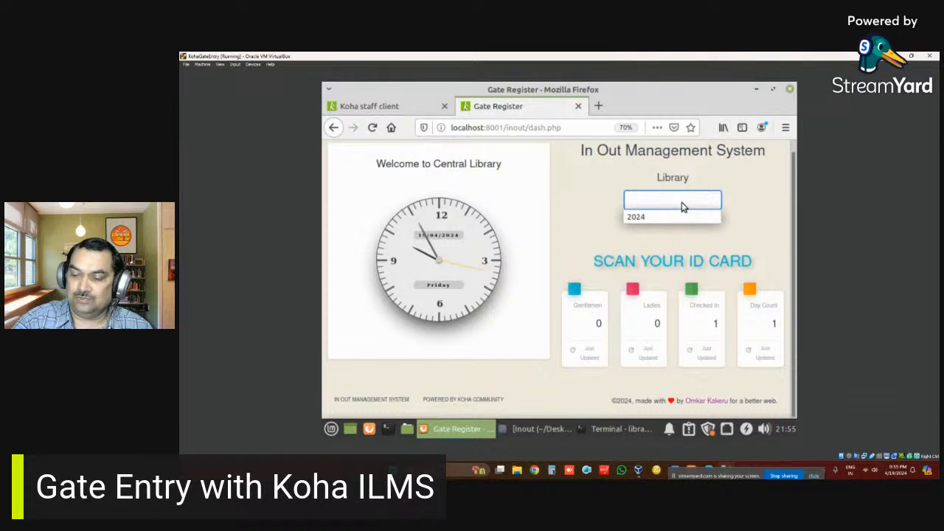
type("2024")
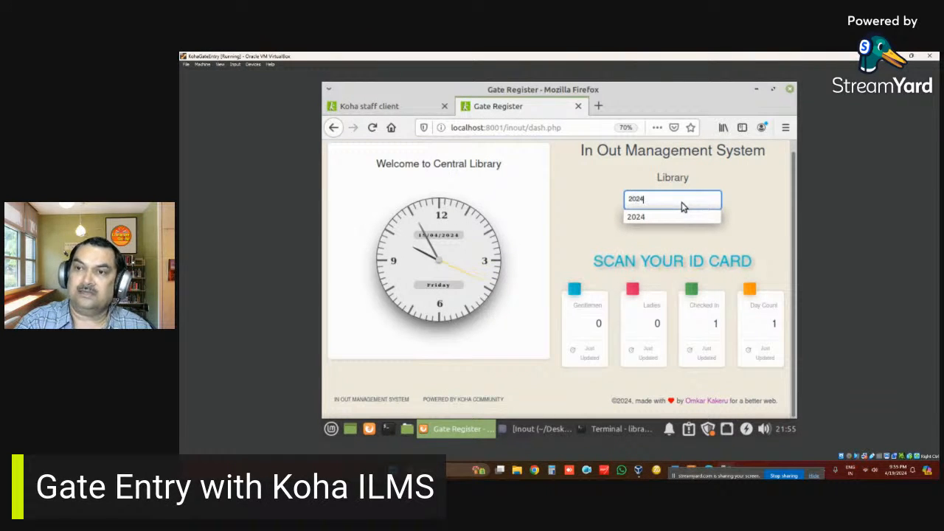
key("Return")
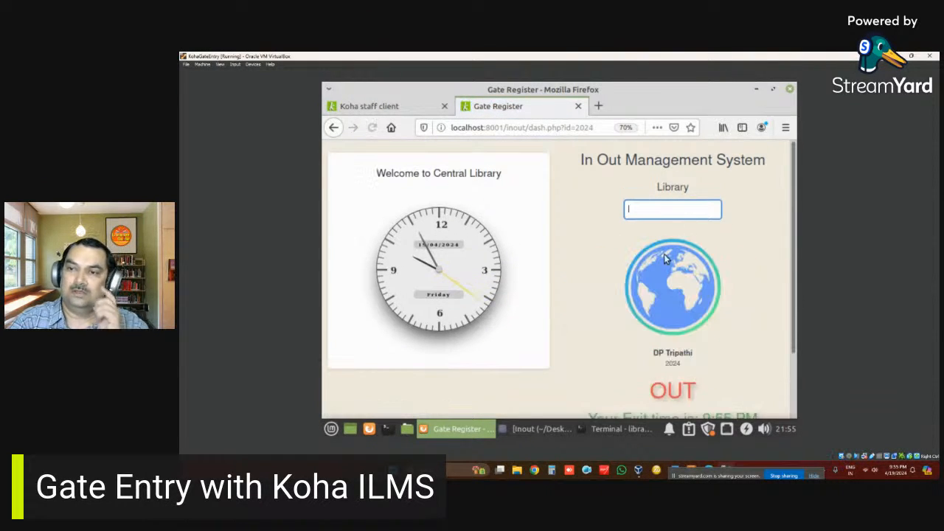
scroll(660, 266, "down", 3)
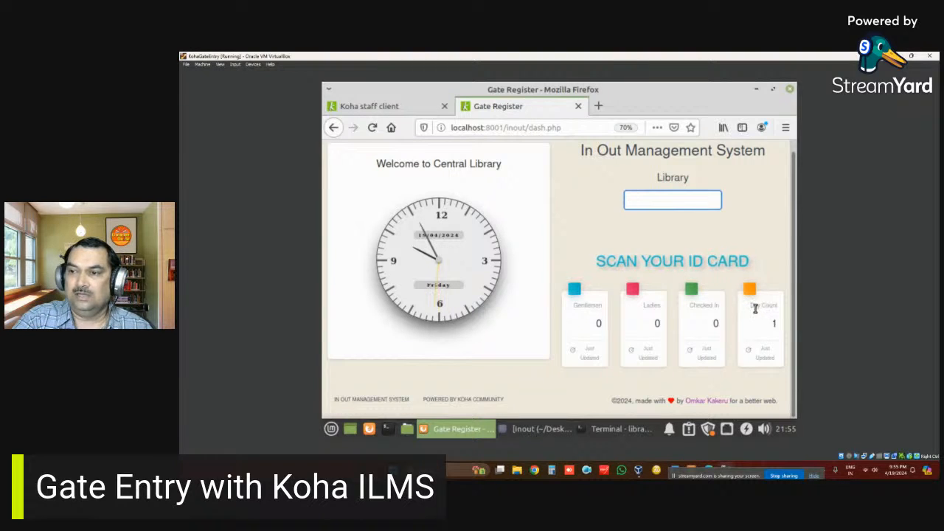
left_click(751, 310)
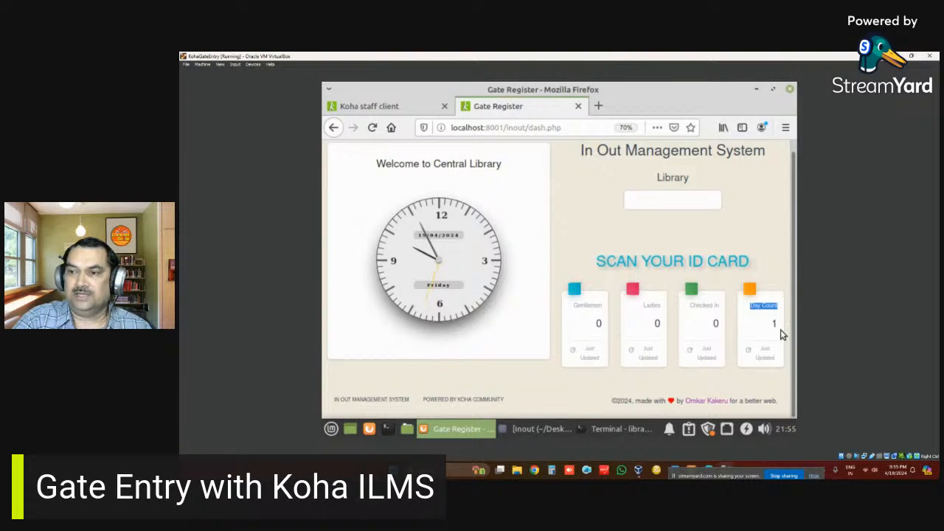